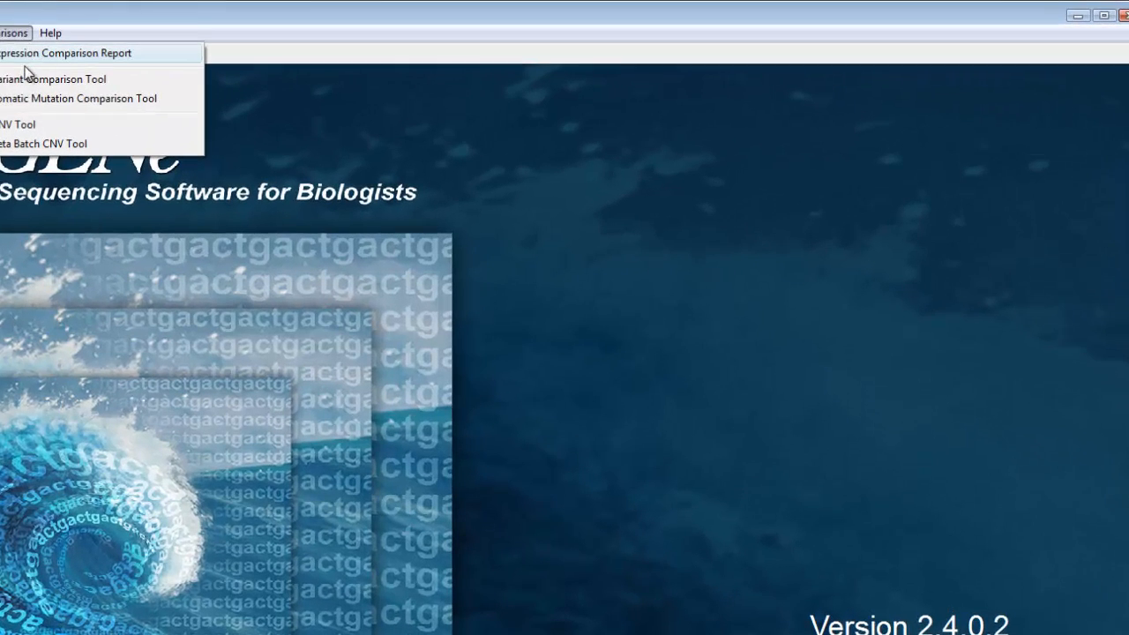
Step: Start the CNV Tool, keep the Dispersion and HMM method with Normalized Counts, and add D:\Data2\CNV\E\E.pjt as the sample
left_click(169, 105)
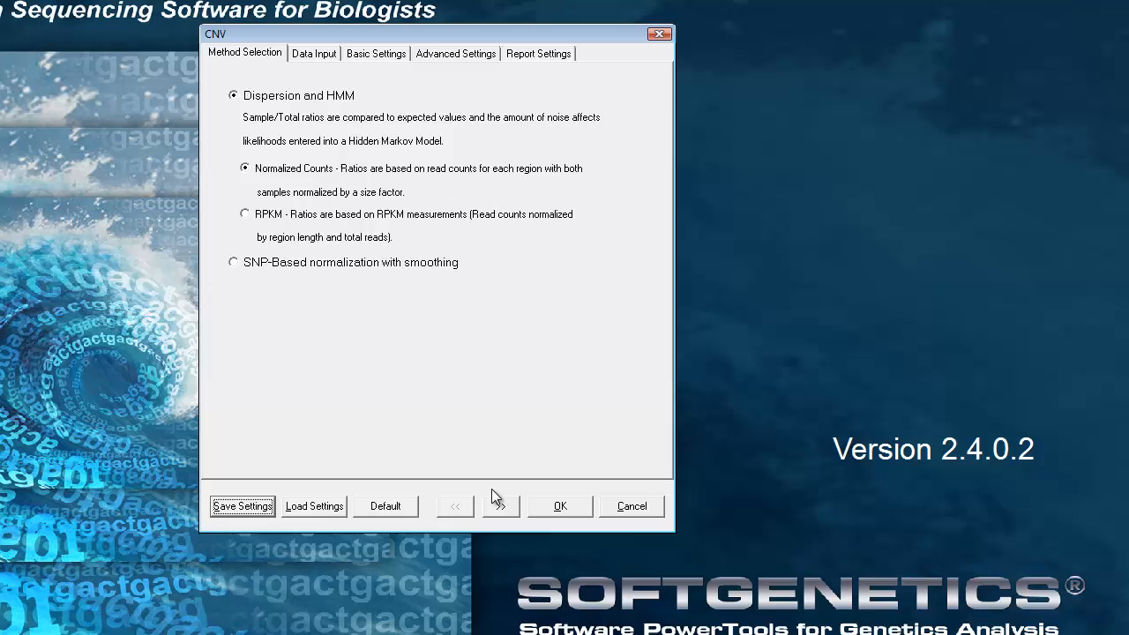
left_click(499, 506)
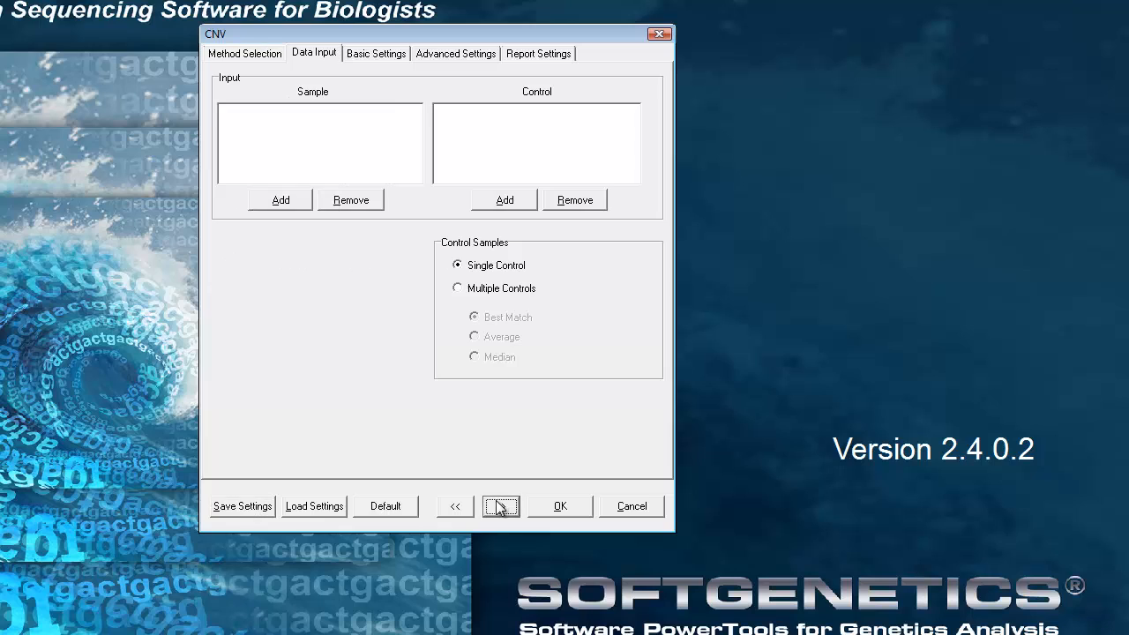
left_click(281, 201)
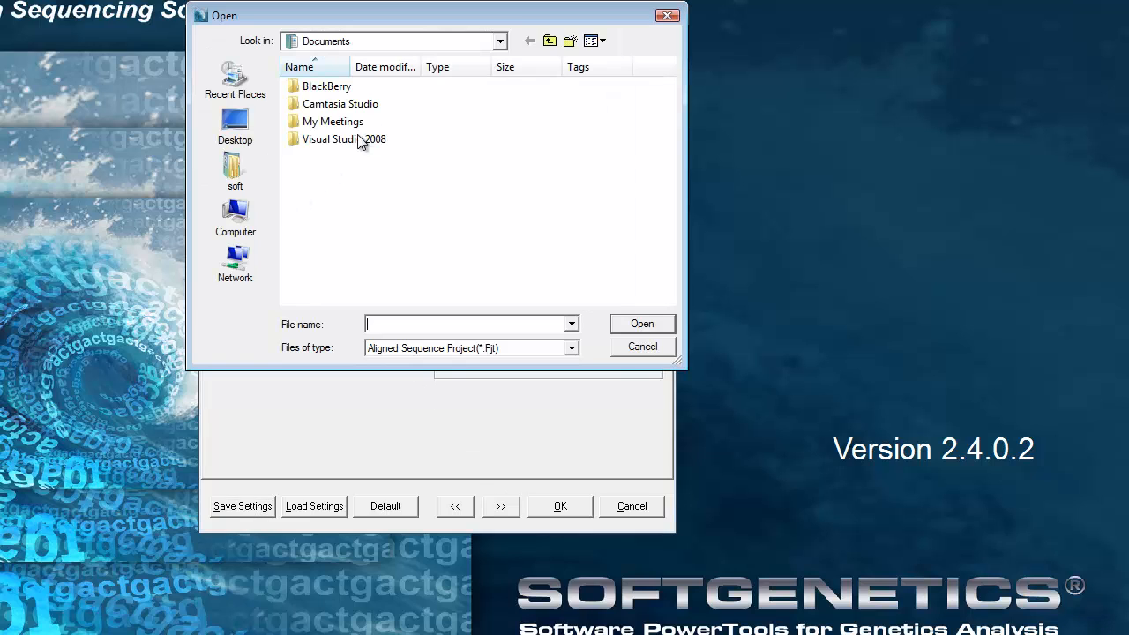
left_click(236, 216)
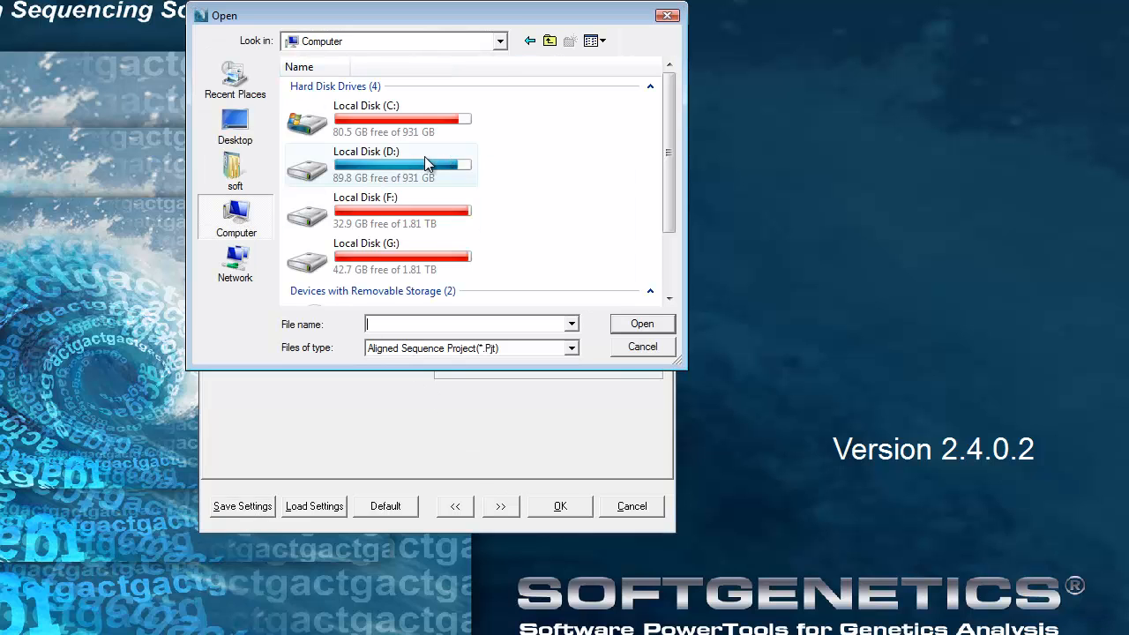
double_click(427, 157)
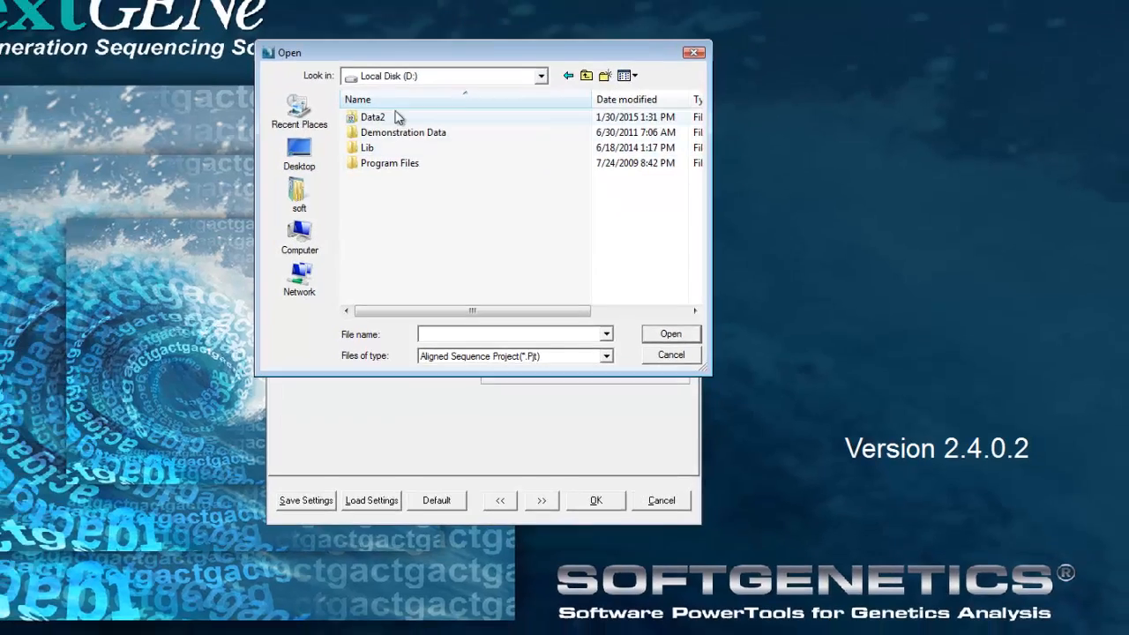
double_click(396, 117)
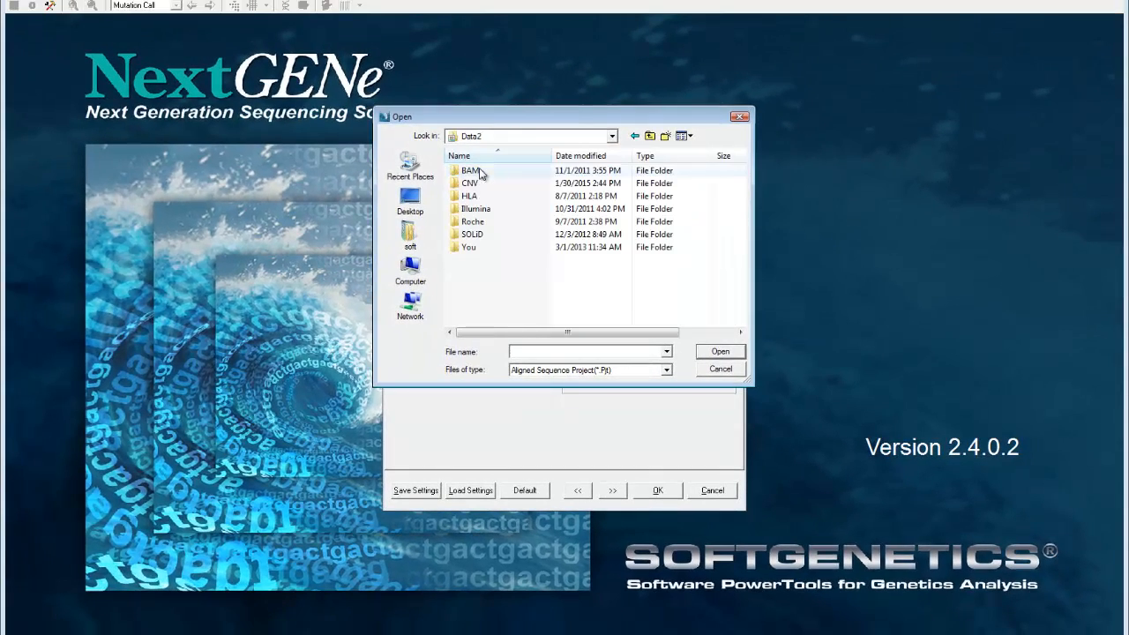
double_click(476, 184)
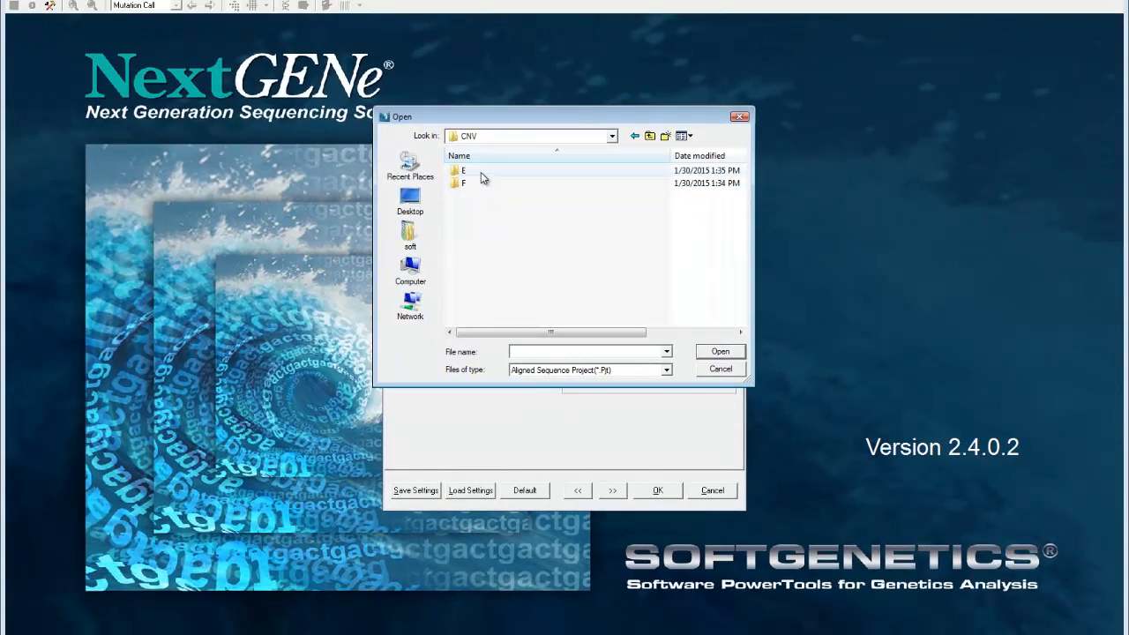
double_click(480, 172)
left_click(500, 200)
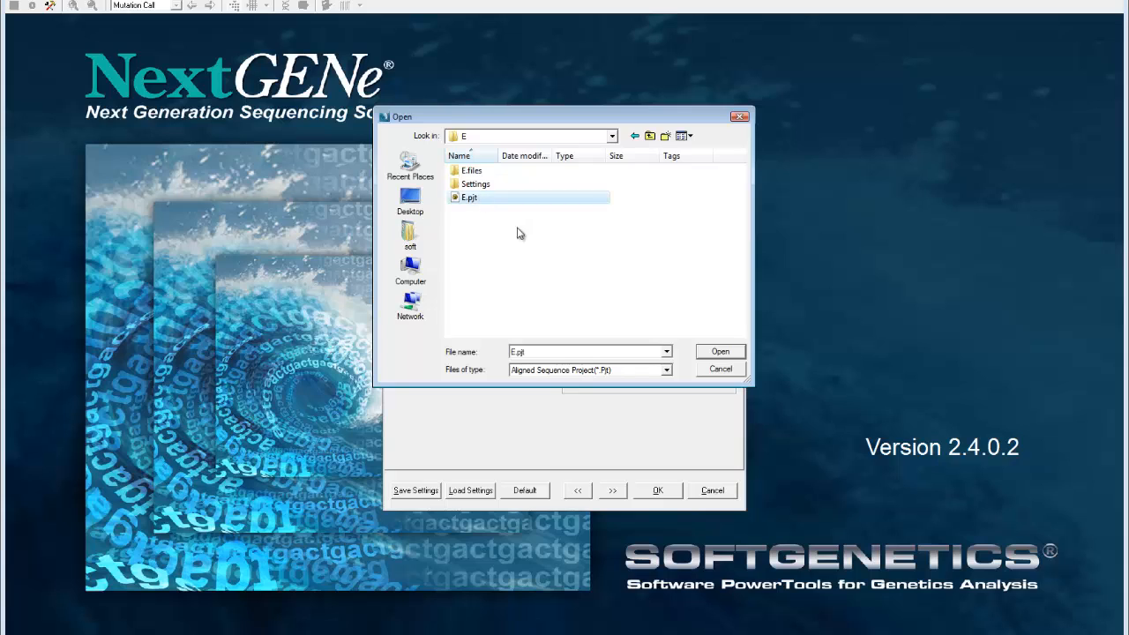
left_click(708, 350)
Step: Add the project D:\Data2\CNV\F\F.pjt as the single control for the CNV comparison
left_click(616, 257)
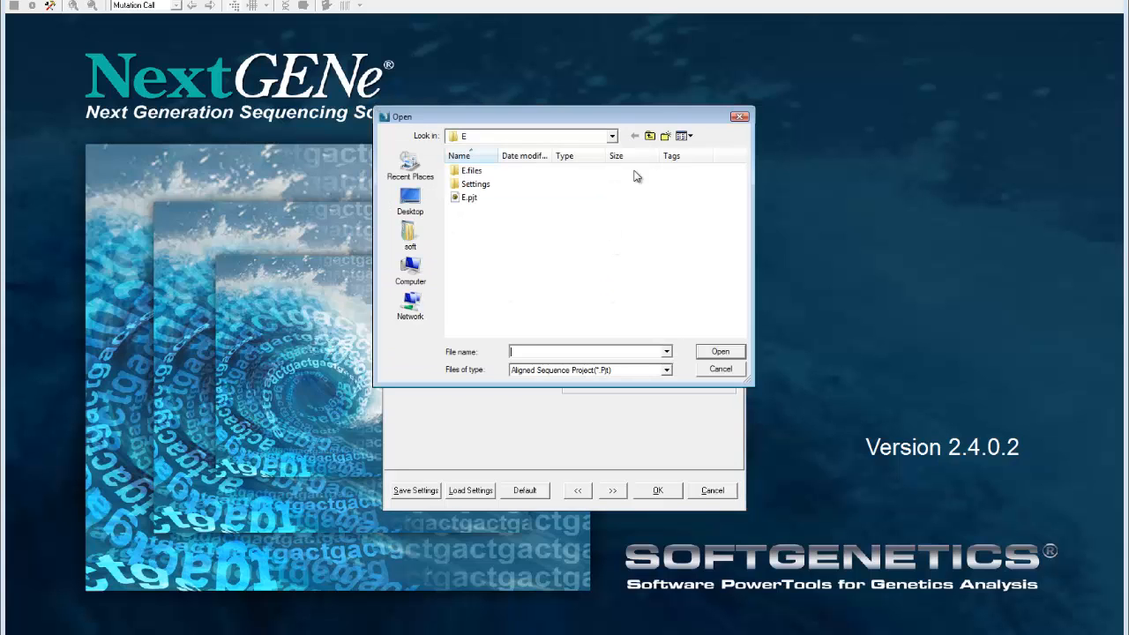
left_click(649, 136)
double_click(471, 184)
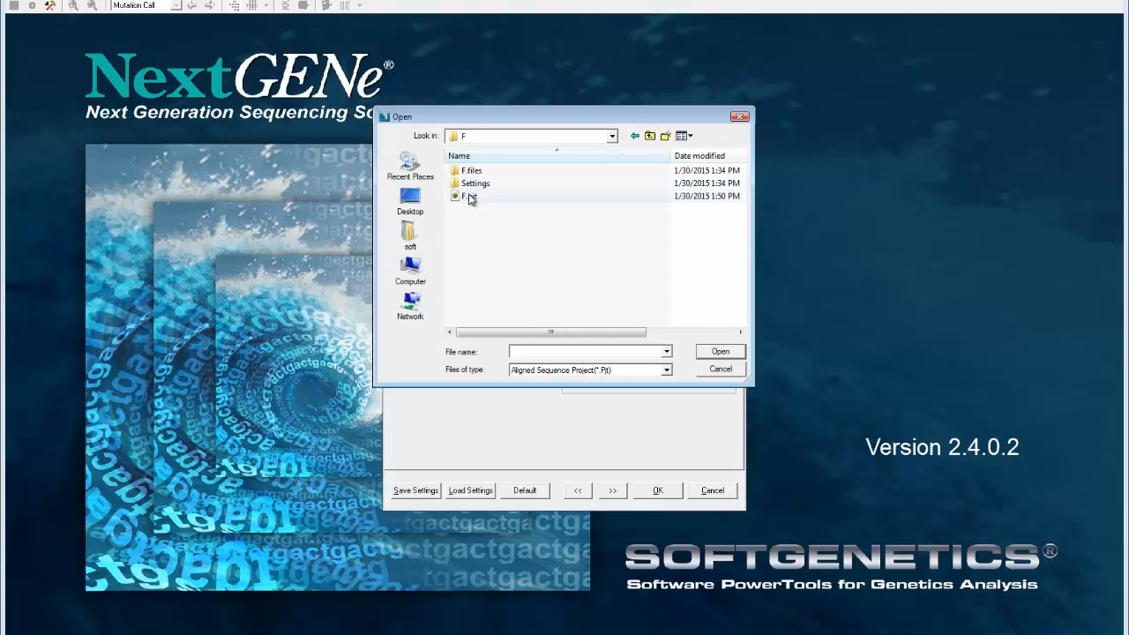
left_click(470, 197)
left_click(718, 352)
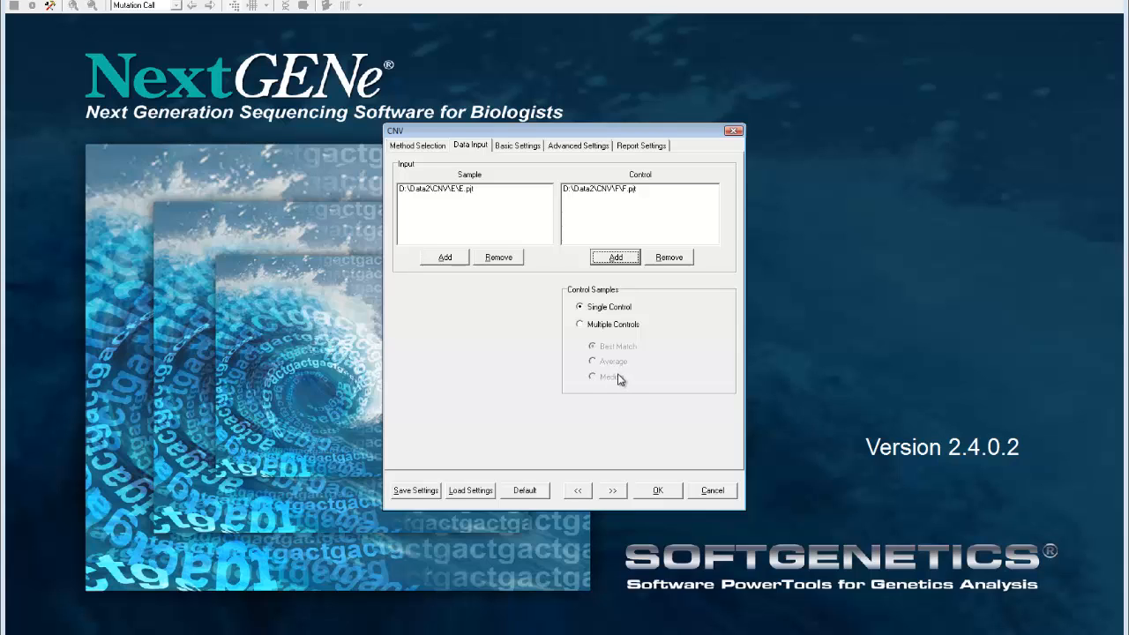
Step: Use D:\Data2\CNV\Cardiac.bed as the region of interest, keep the advanced and report settings, and run the CNV analysis
left_click(610, 491)
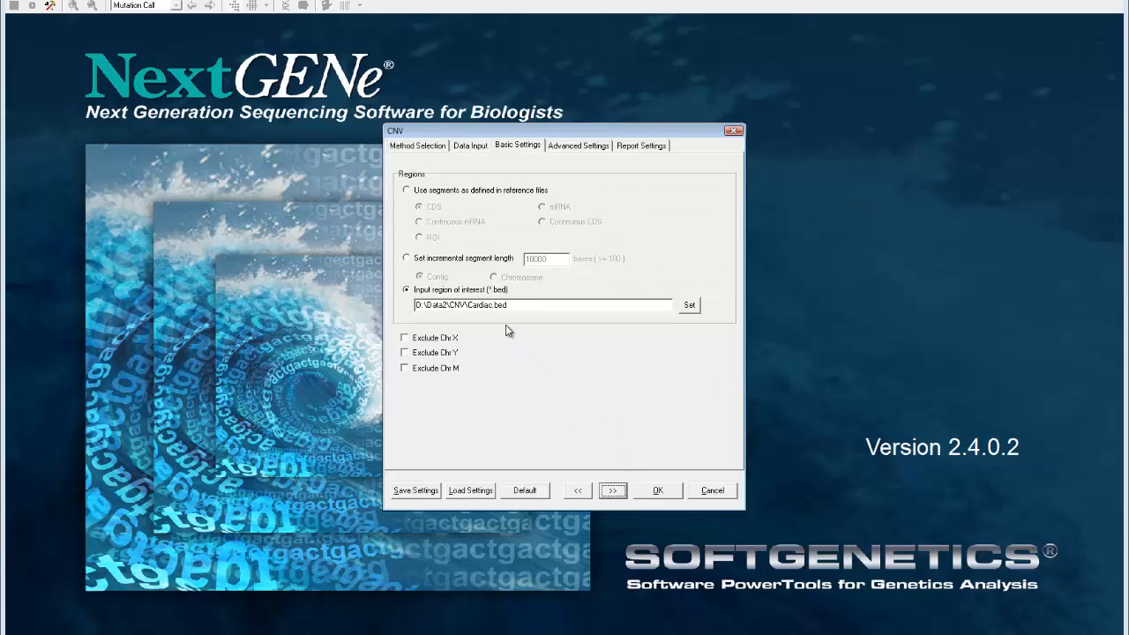
left_click(446, 304)
type("2")
left_click(613, 490)
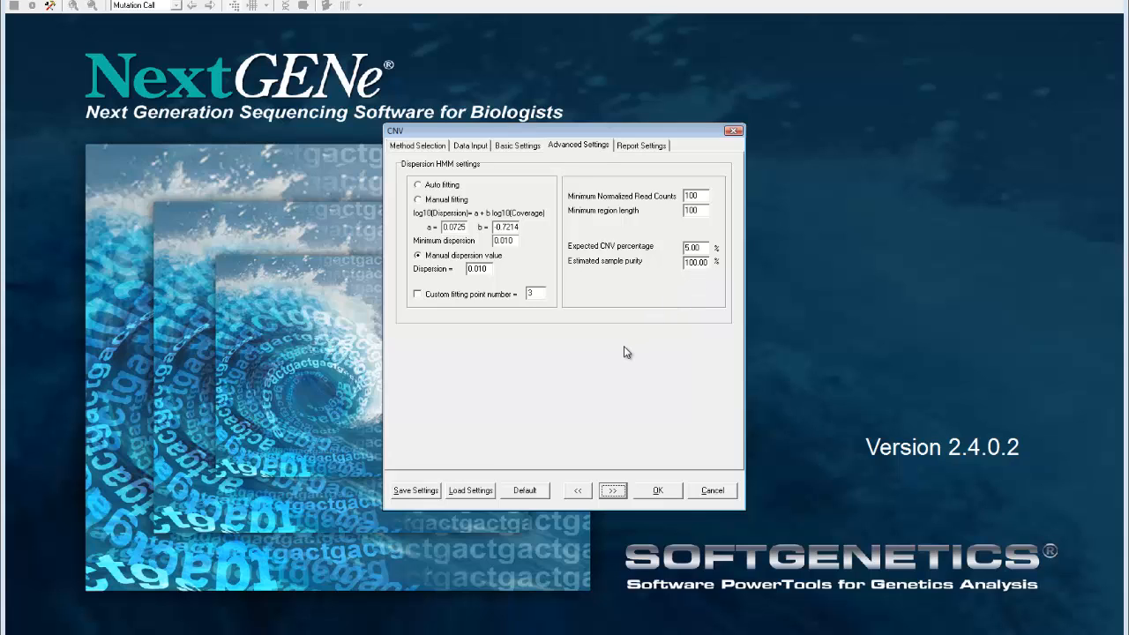
left_click(614, 490)
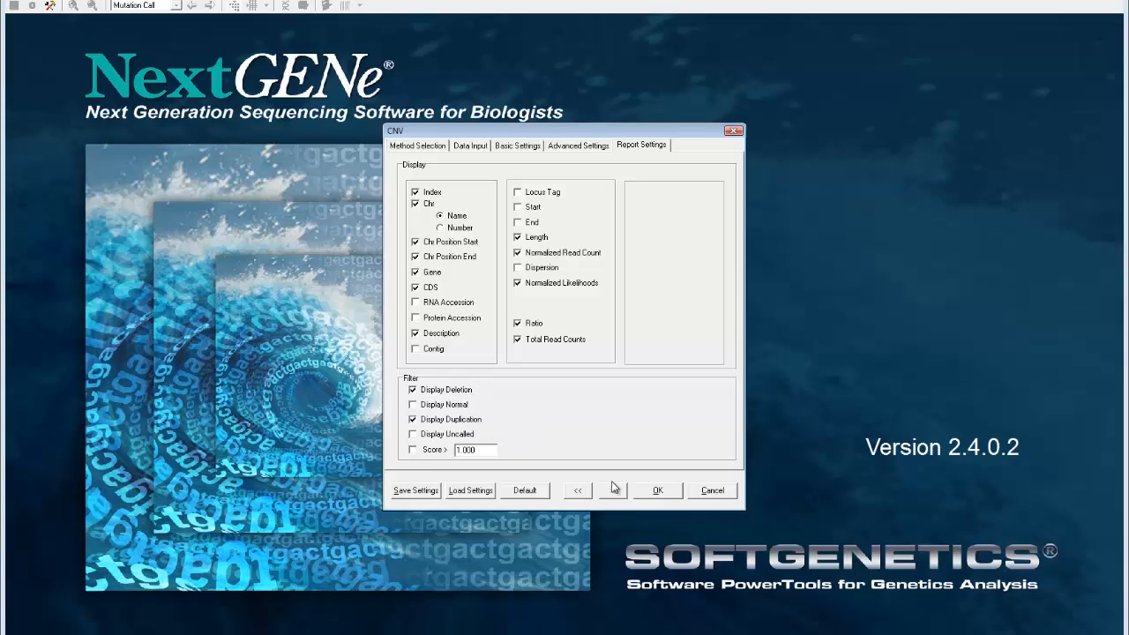
left_click(656, 490)
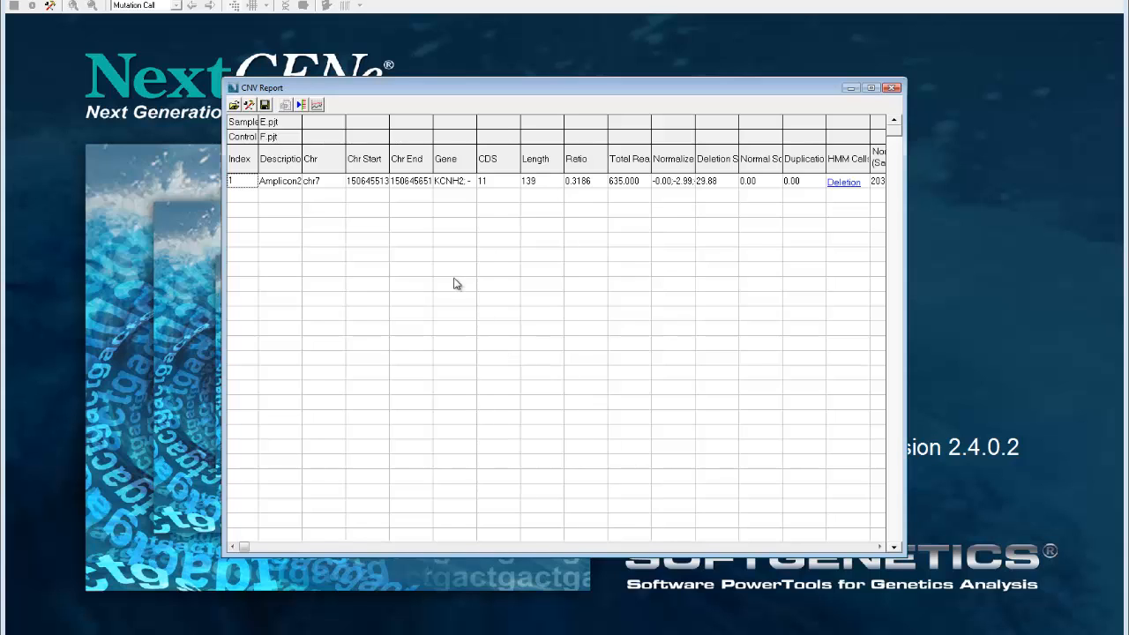
Step: Widen the CNV report window and its Description and Normalized Read columns so their full contents can be read
left_click_drag(301, 158, 332, 161)
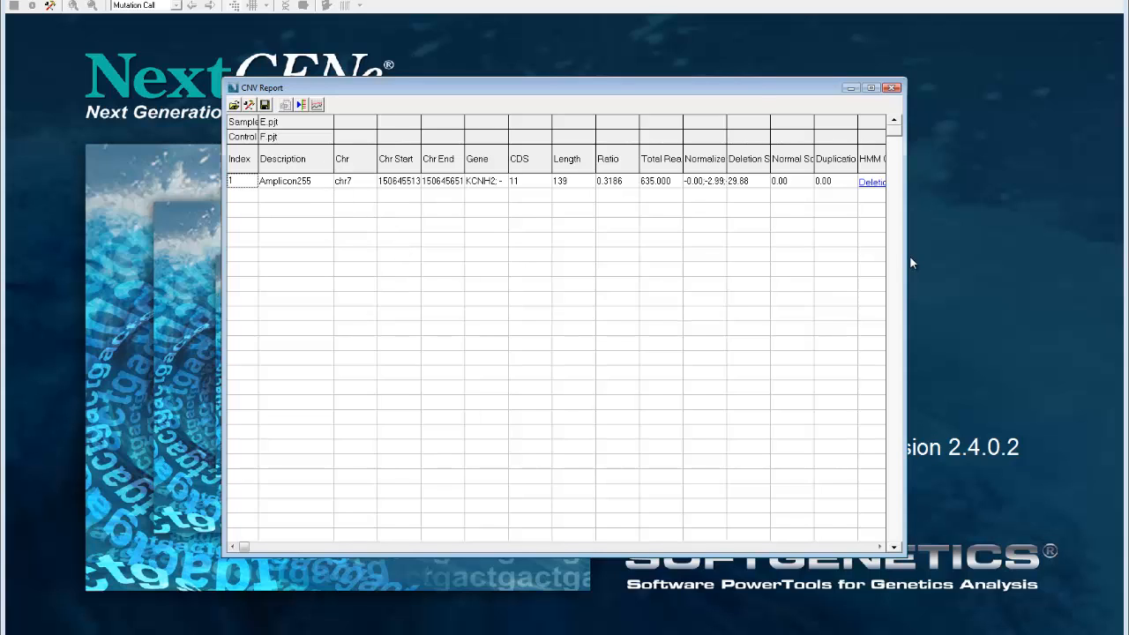
left_click_drag(905, 258, 1012, 258)
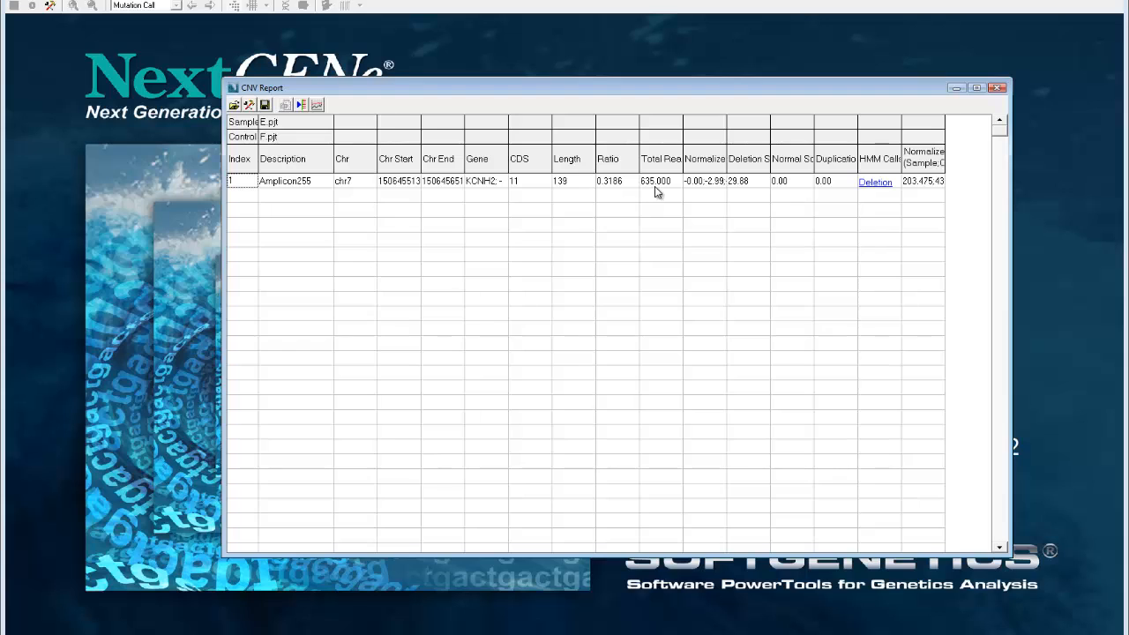
left_click_drag(945, 158, 978, 160)
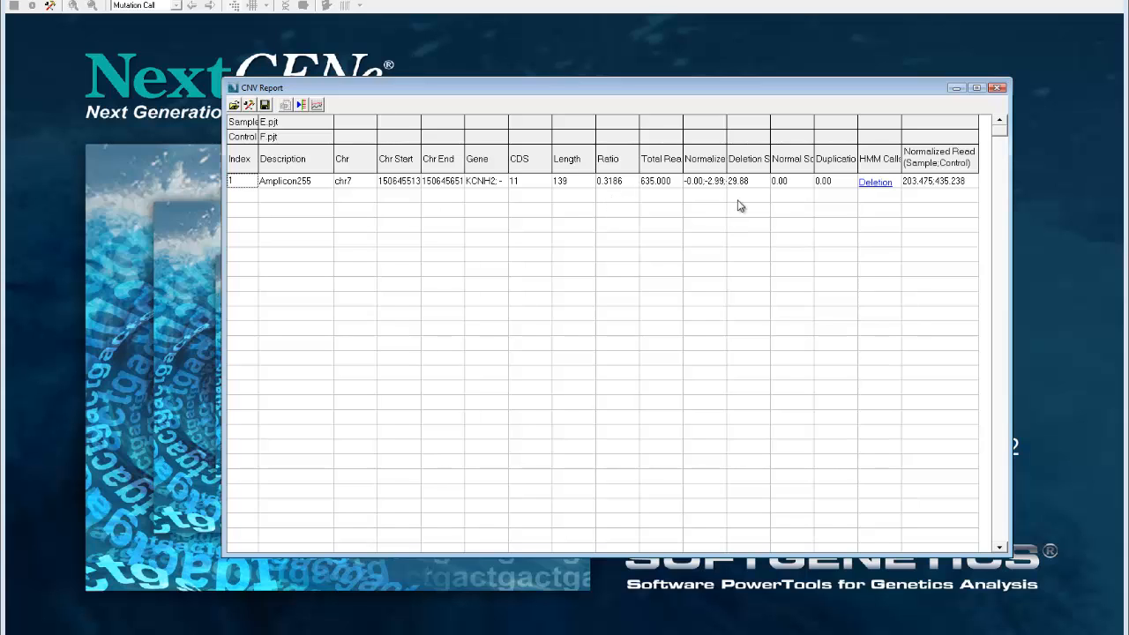
Step: View the CNV graphs with Chr7 highlighted as the region of interest, and close them
left_click(317, 104)
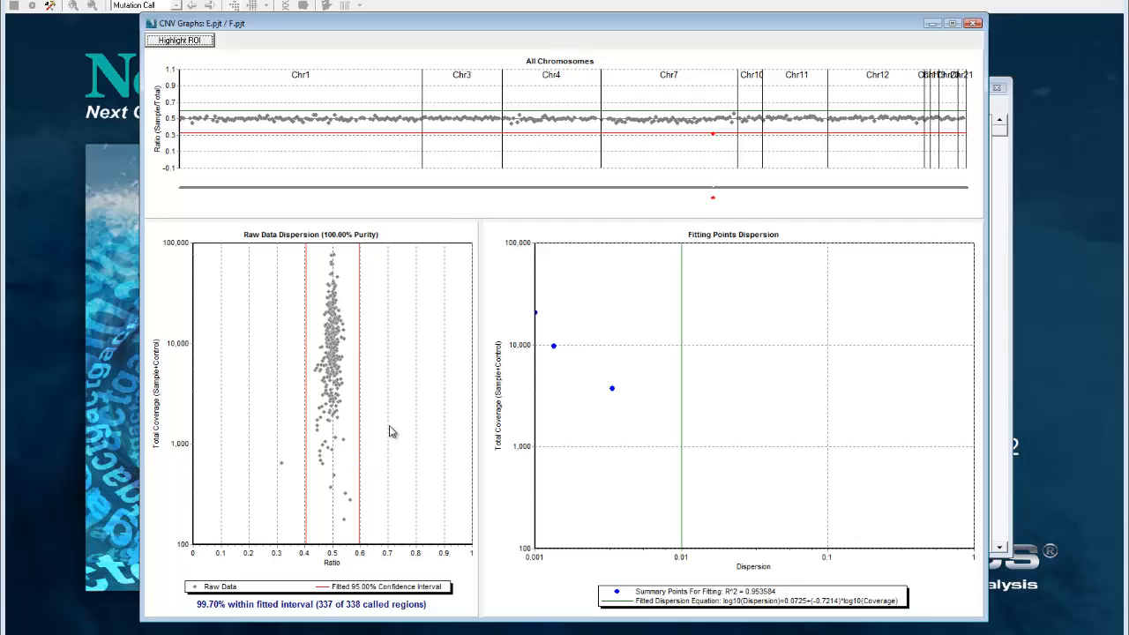
left_click(200, 42)
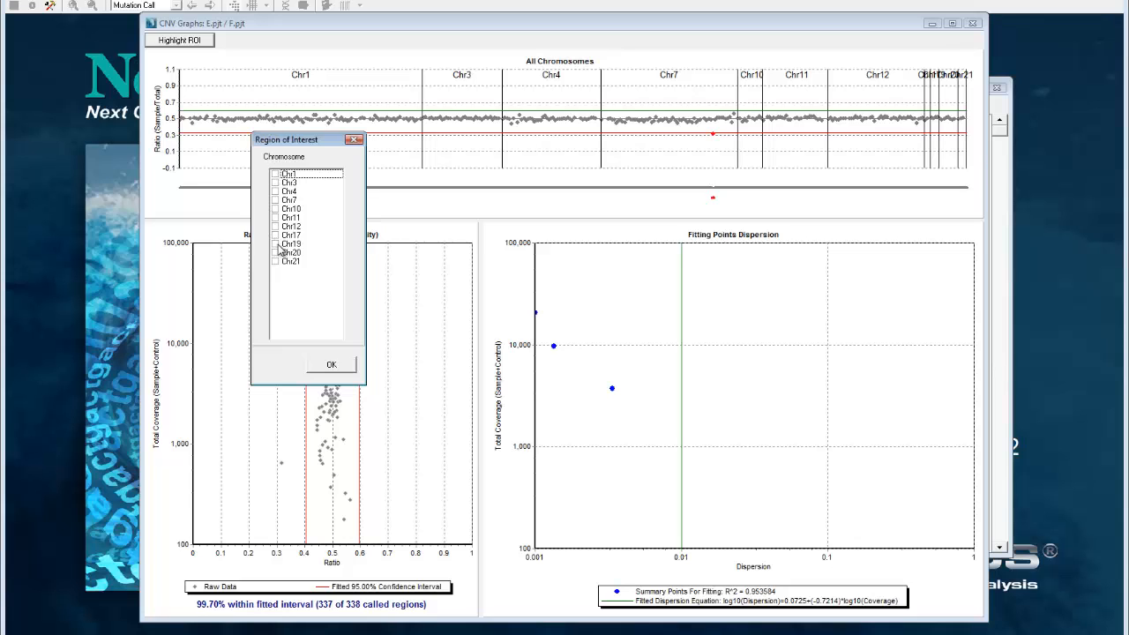
left_click(275, 200)
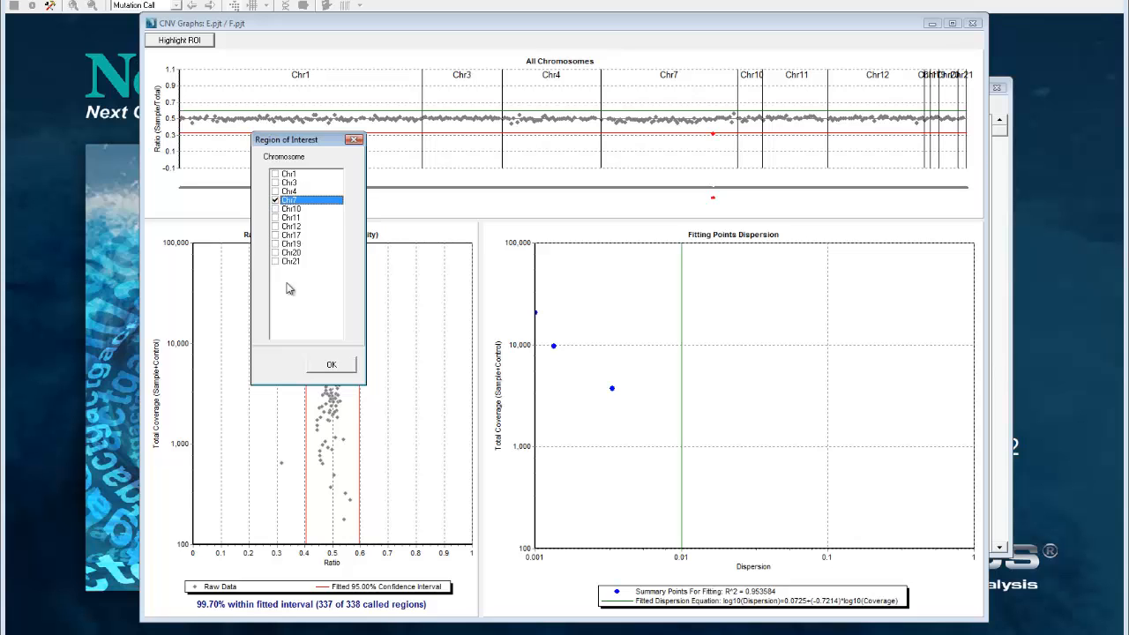
left_click(328, 365)
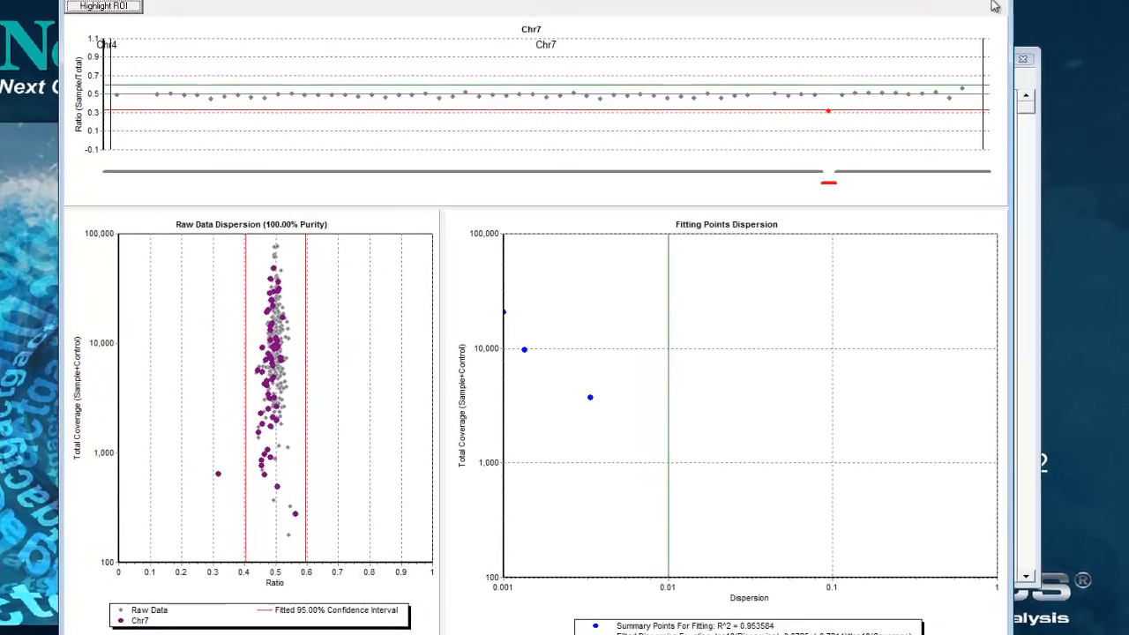
left_click(994, 1)
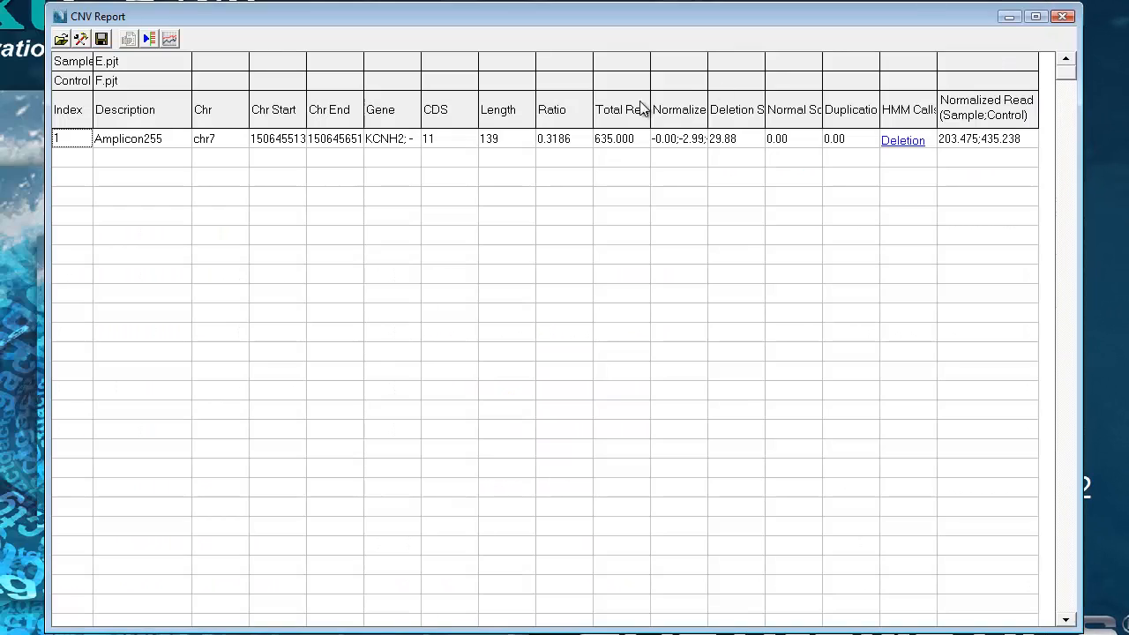
Step: Review the Block CNV Report and its region merging setting without changing it, and close the block report
left_click(149, 39)
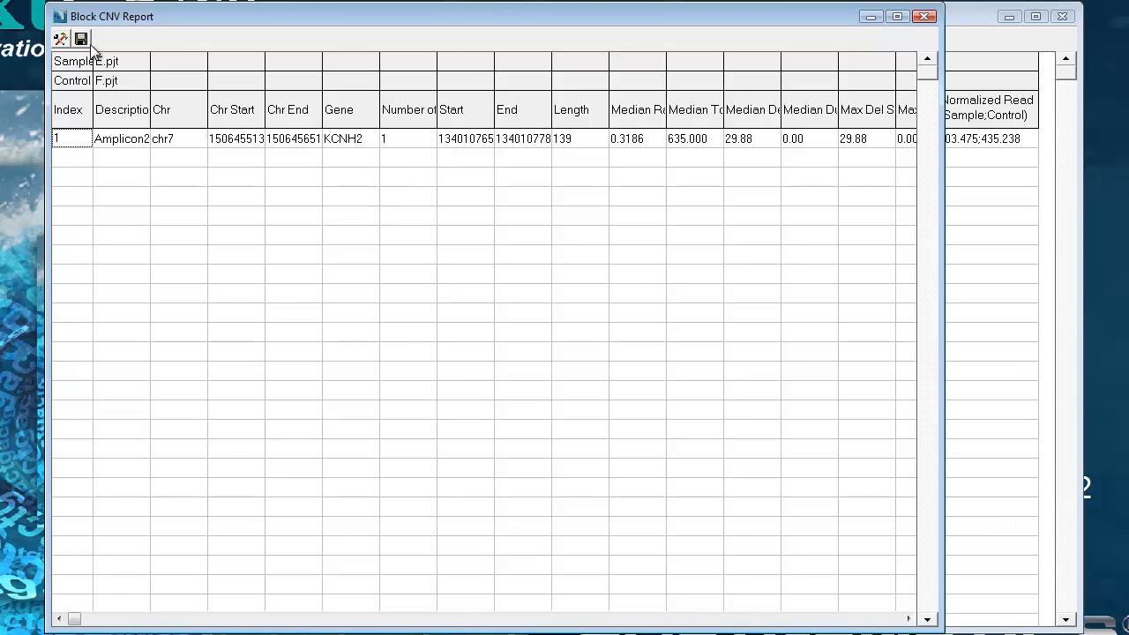
left_click(60, 41)
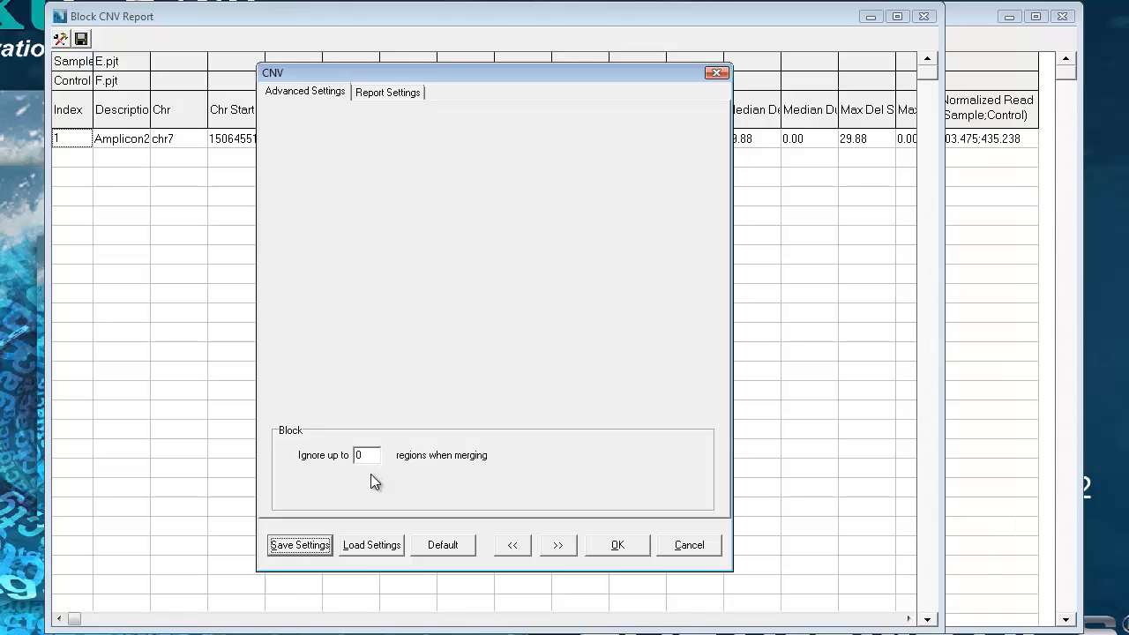
left_click(679, 545)
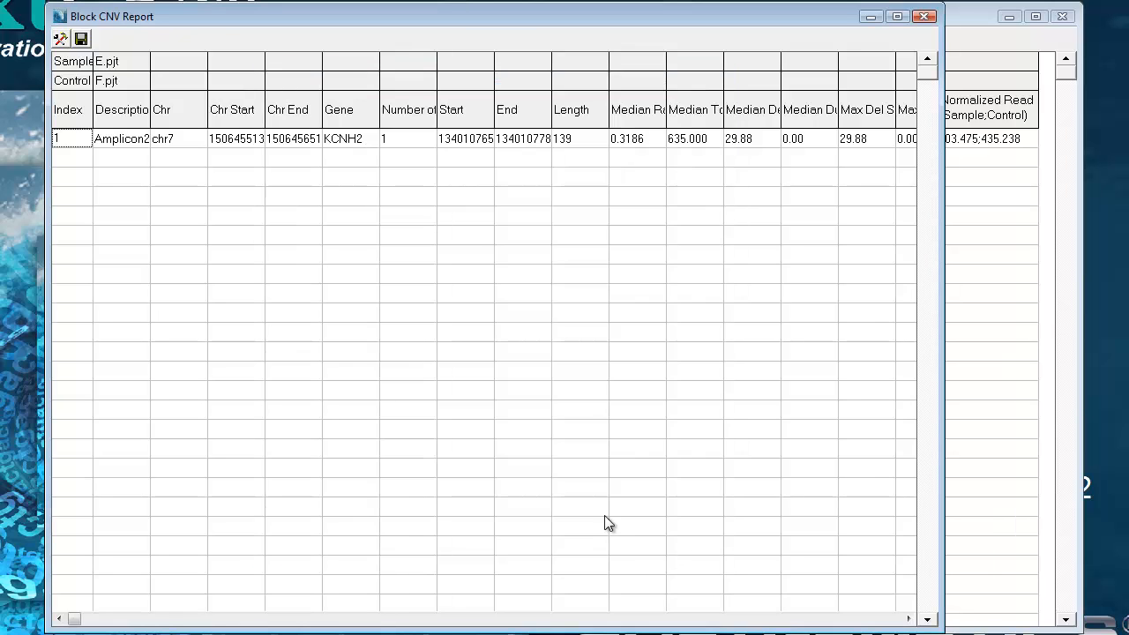
left_click(925, 17)
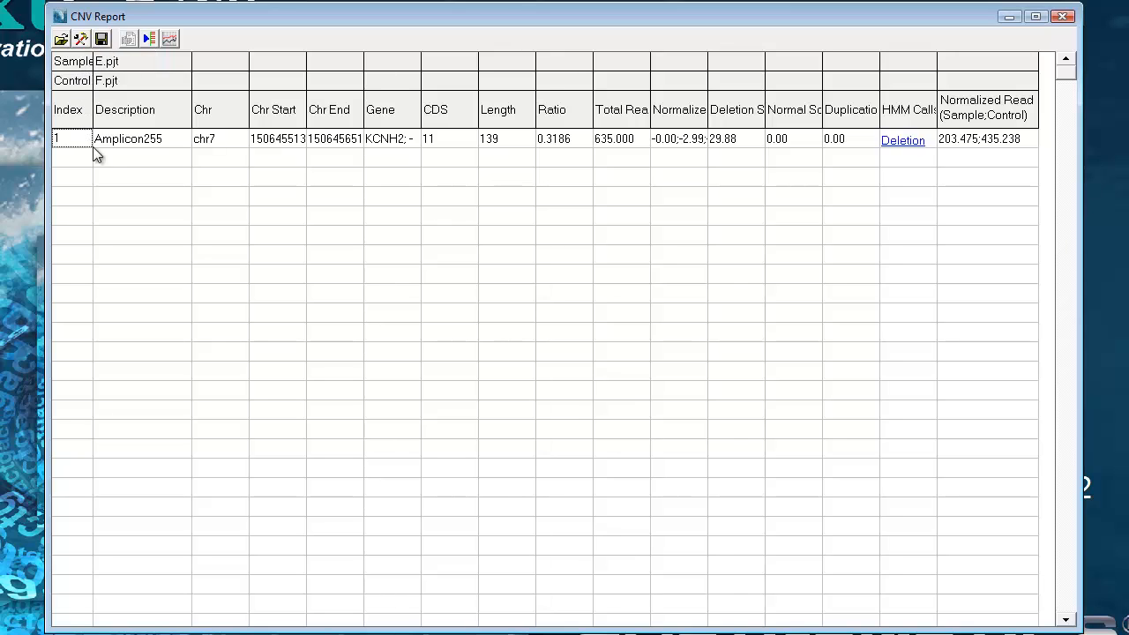
Step: Change the CNV report filter to also display normal and uncalled regions
left_click(81, 40)
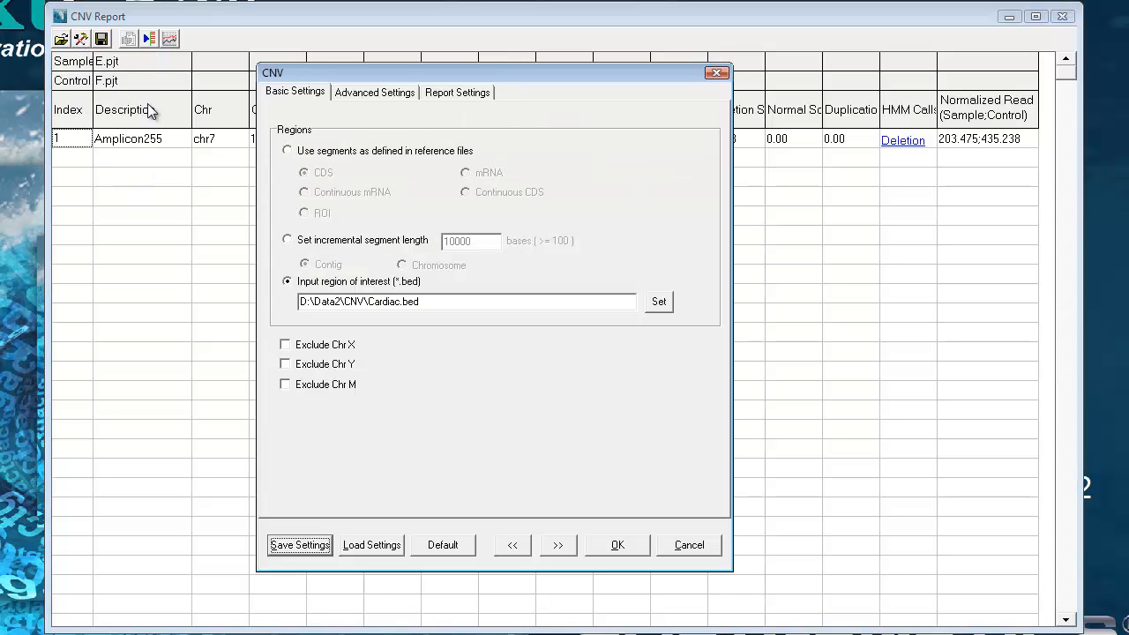
left_click(462, 93)
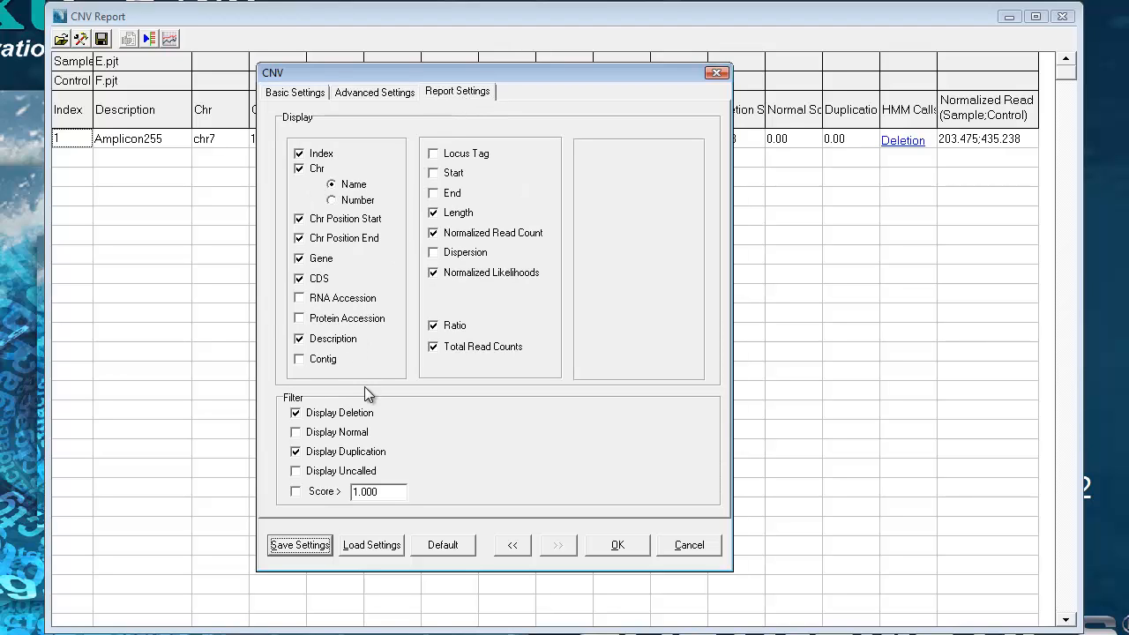
left_click(358, 437)
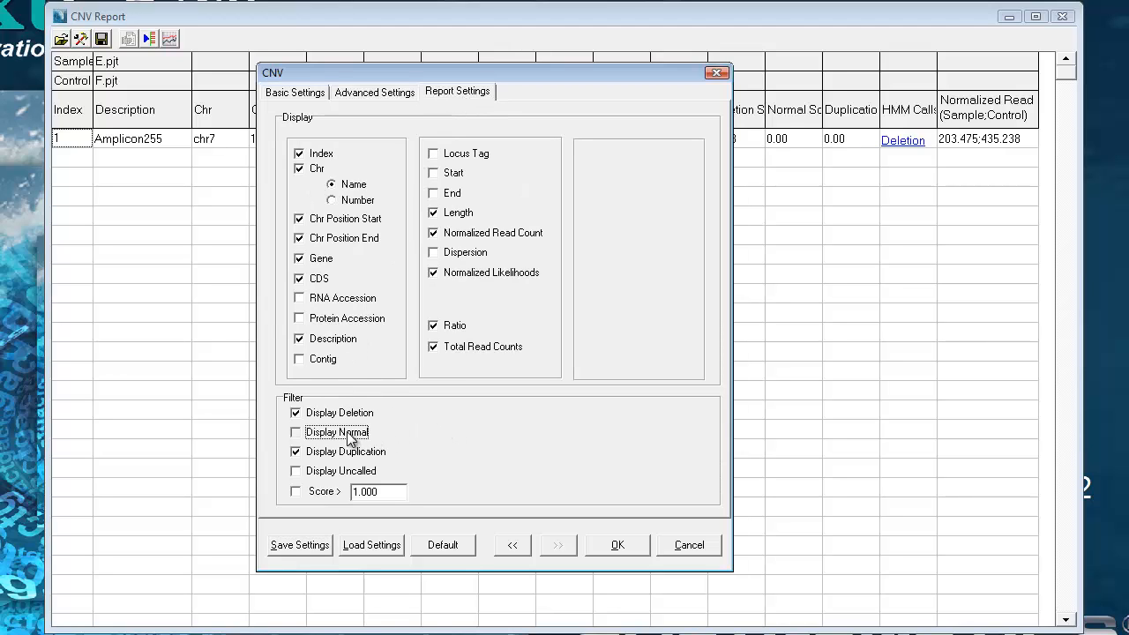
left_click(321, 473)
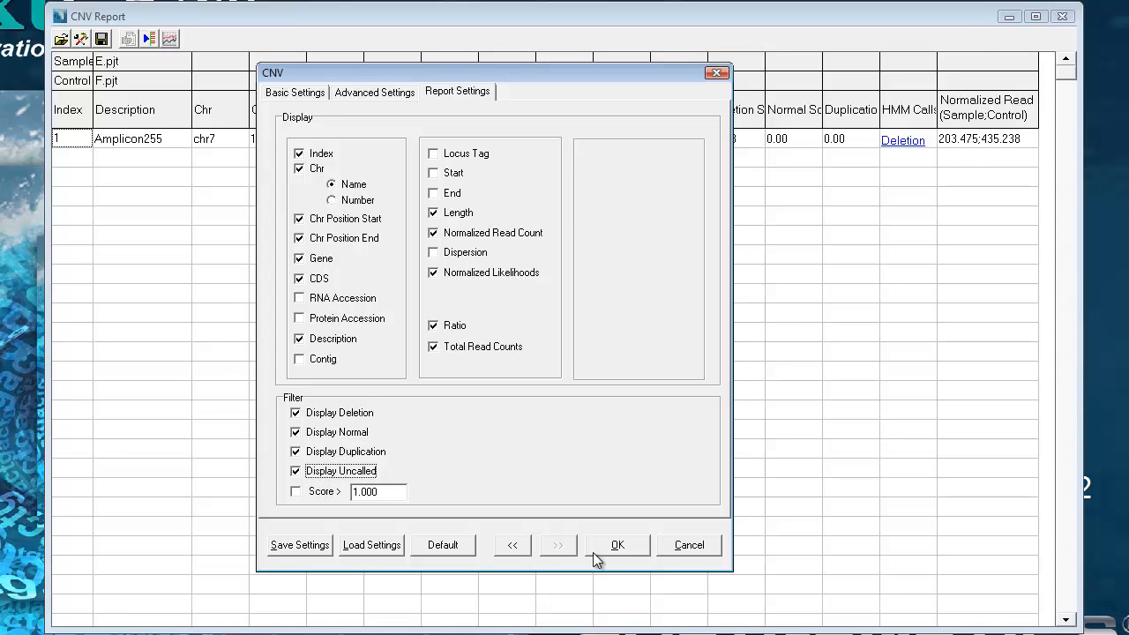
left_click(616, 545)
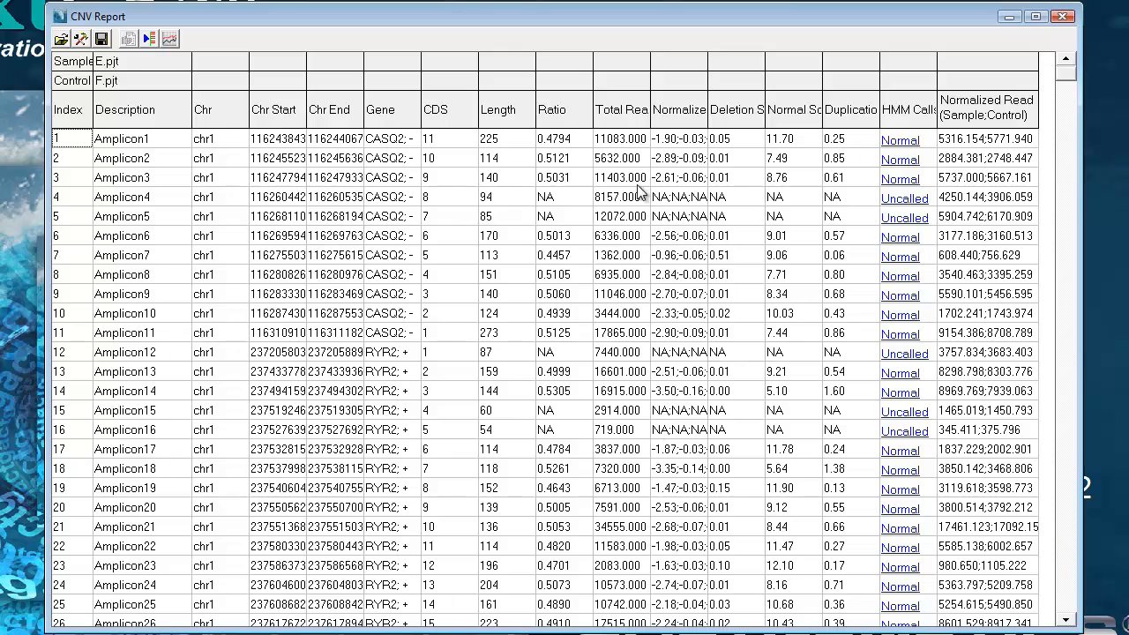